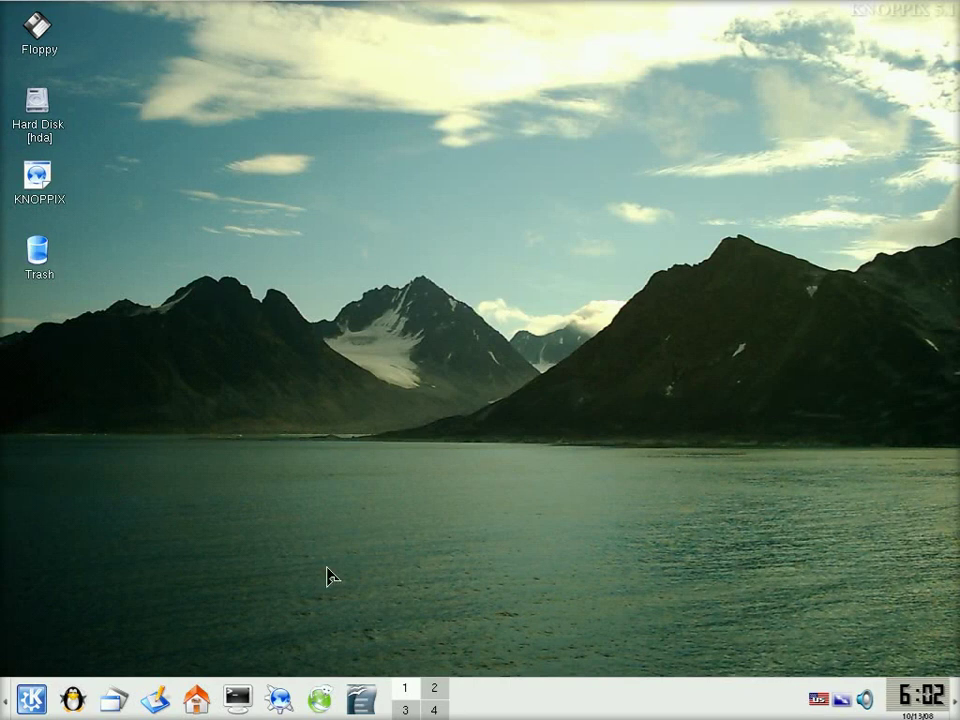
- Run sudo knoppix-installer in a terminal and continue past the introduction and the installation requirements notice
left_click(240, 703)
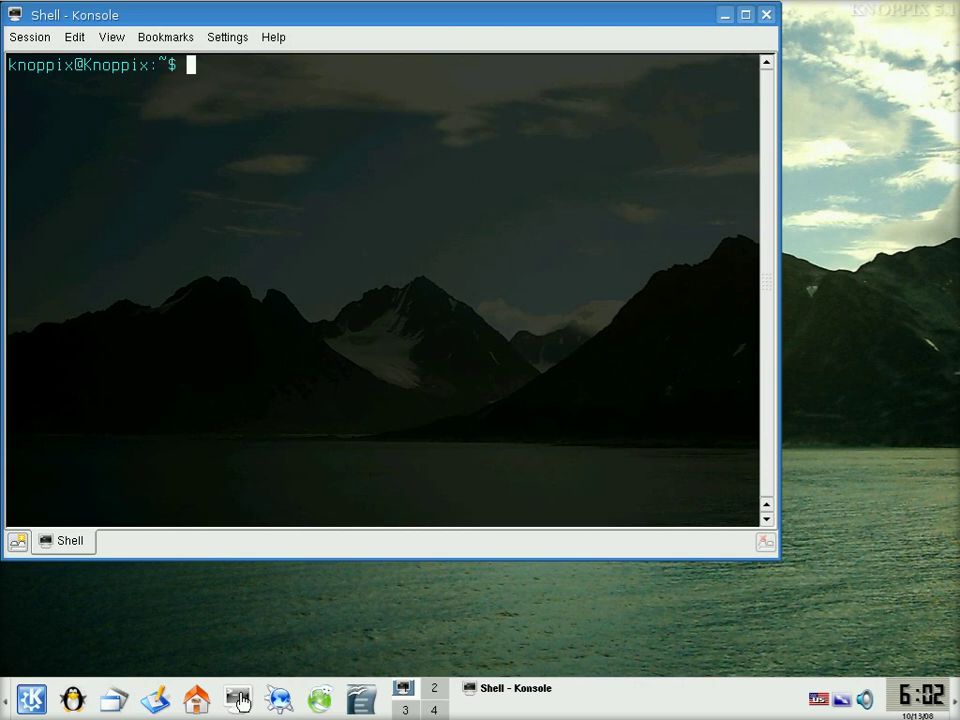
type("sudo knoppix")
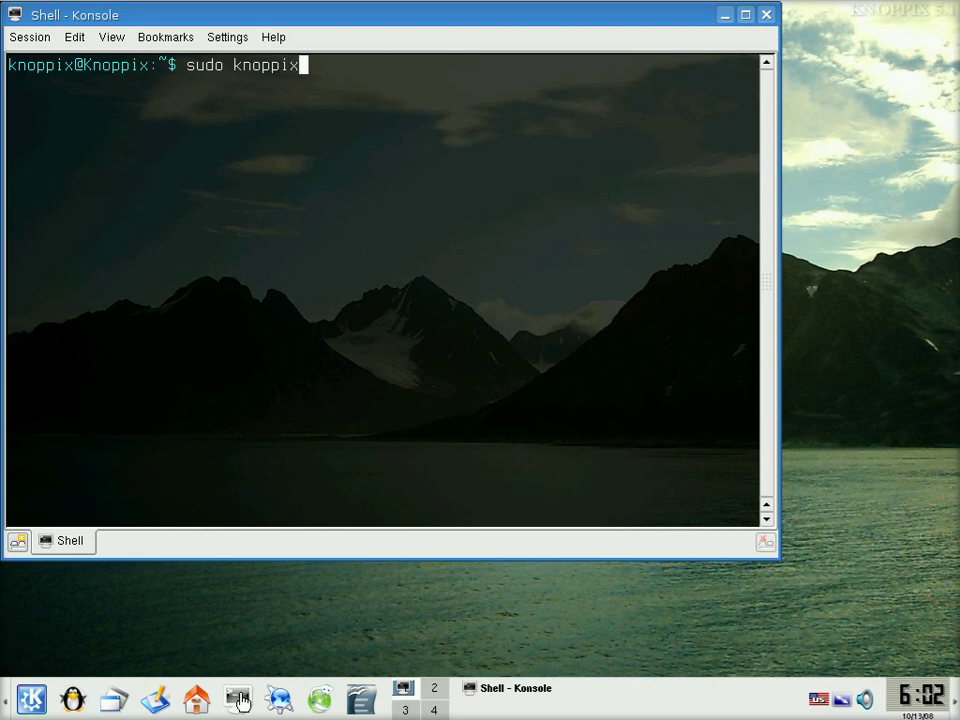
type("-insta")
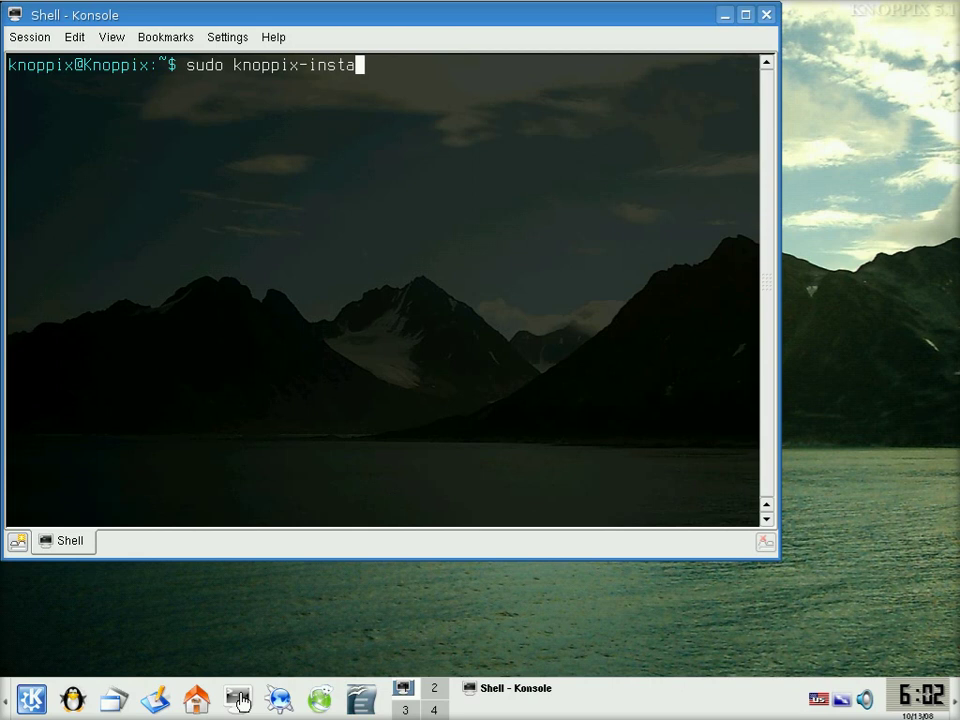
type("ller")
key("Return")
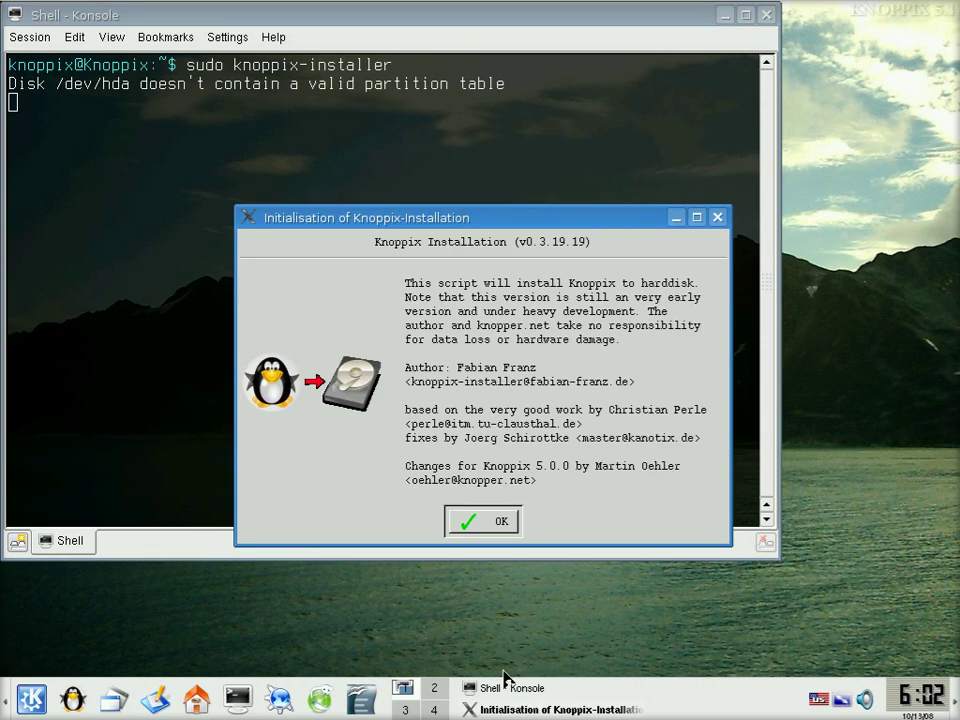
left_click(500, 523)
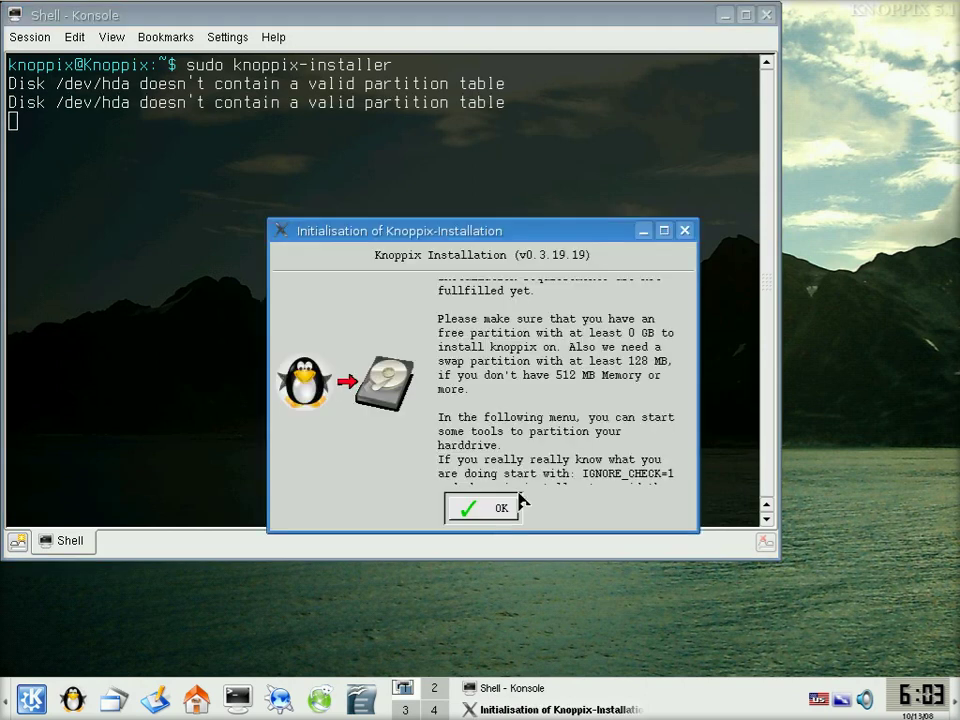
left_click(663, 232)
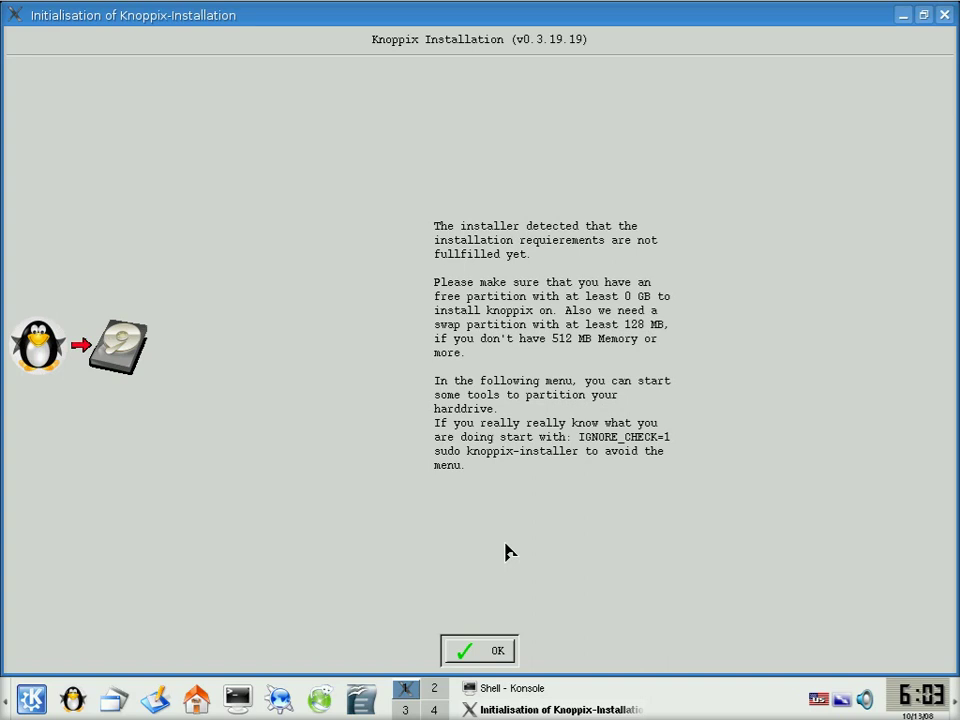
left_click(490, 652)
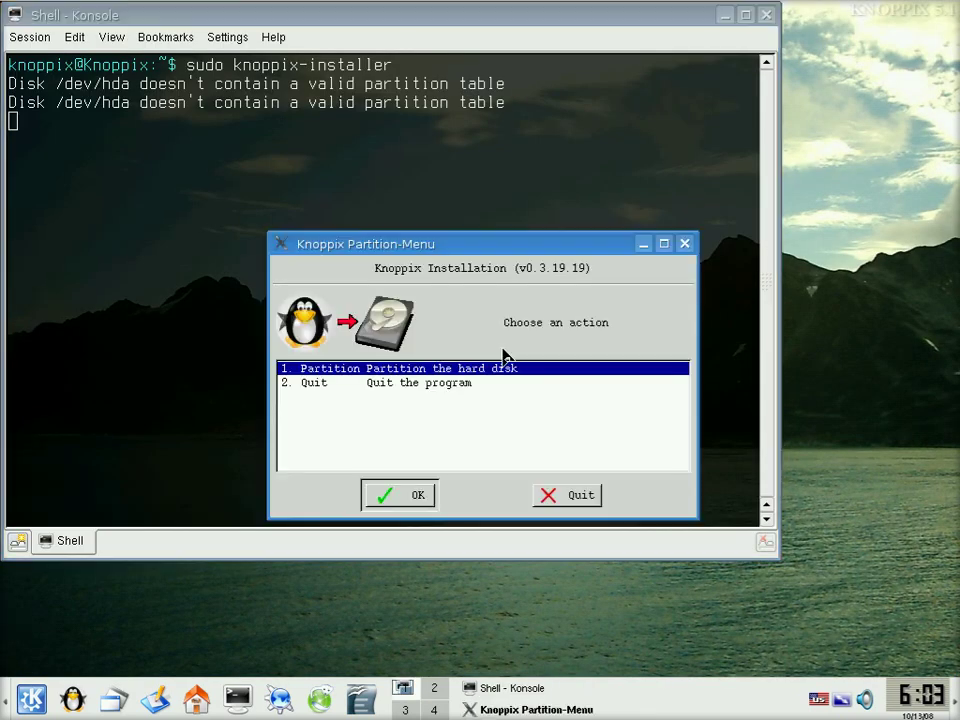
- Partition the hda VBOX HARDDISK with Template 1 (1 GB swap, remaining space for root), accepting both data-loss confirmations
left_click(419, 499)
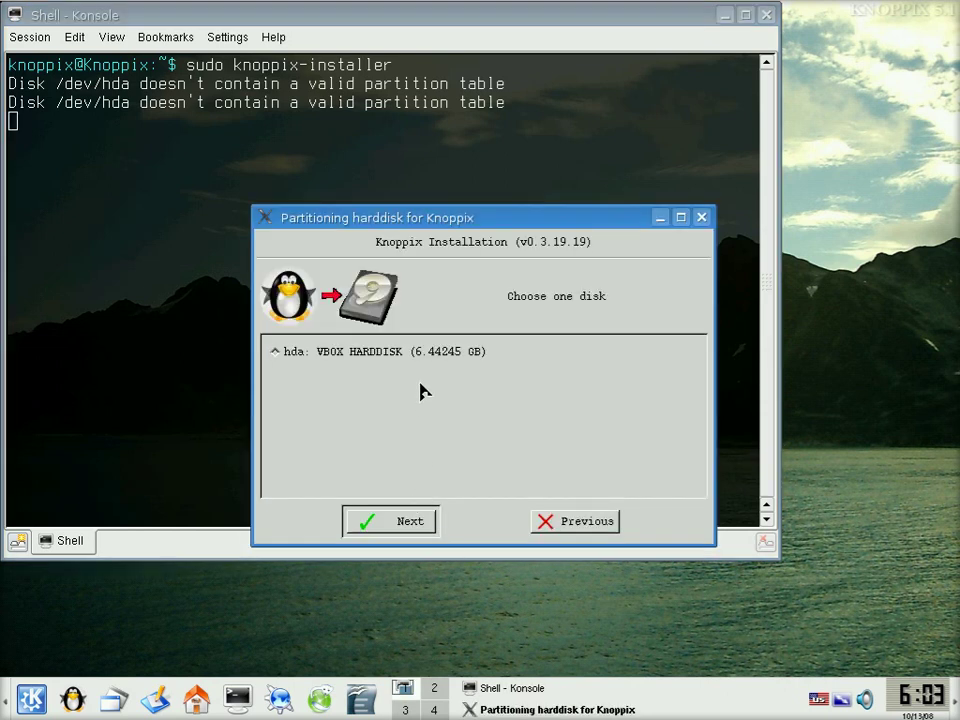
left_click(420, 355)
left_click(392, 527)
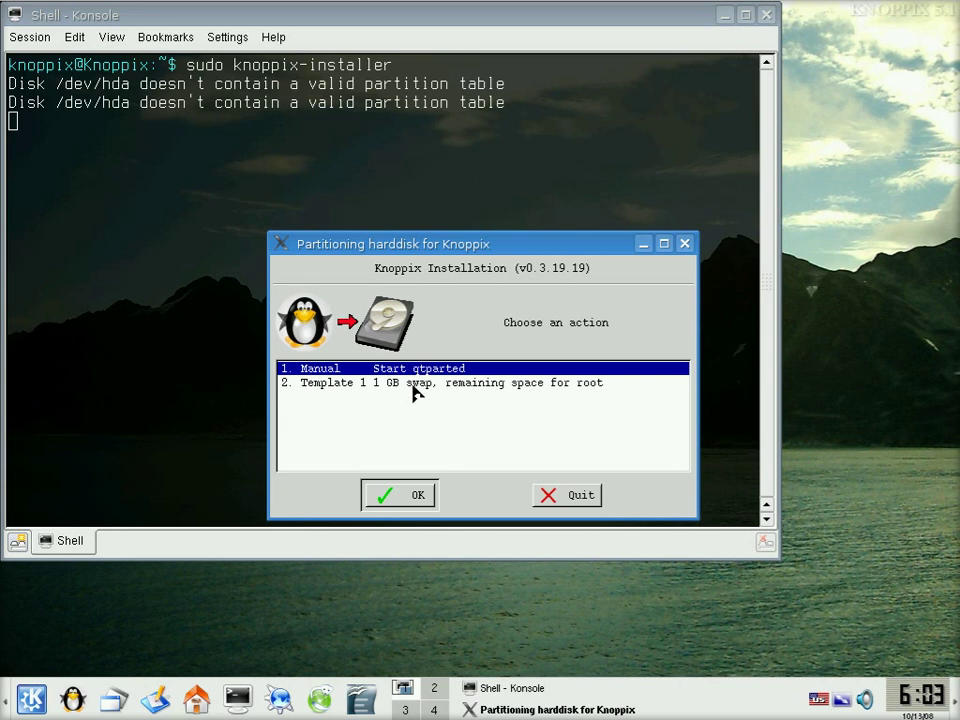
left_click(414, 384)
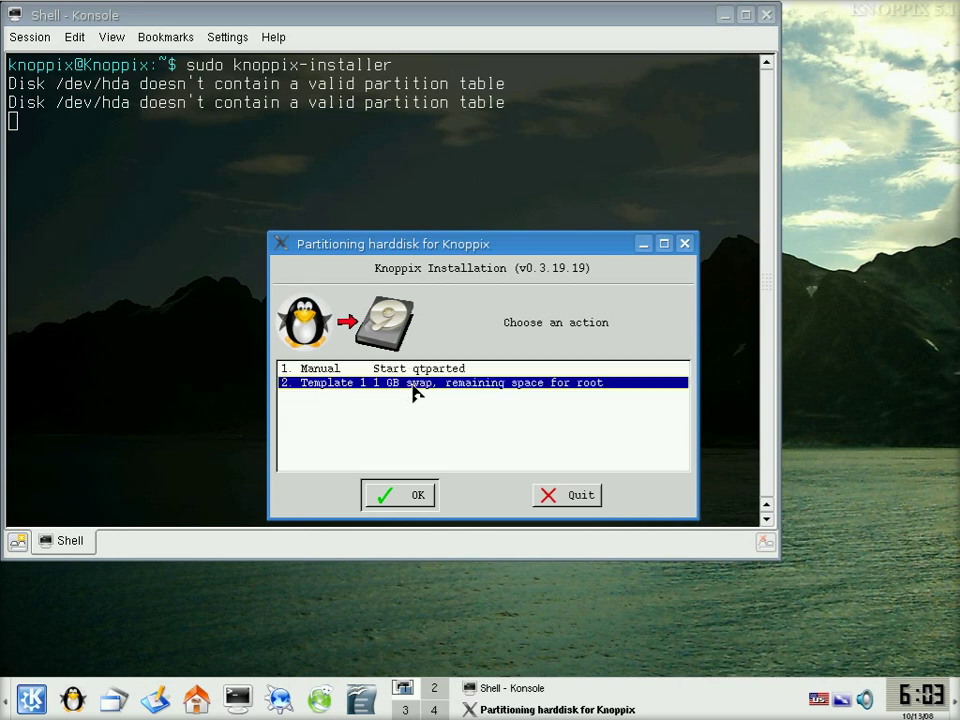
left_click(416, 495)
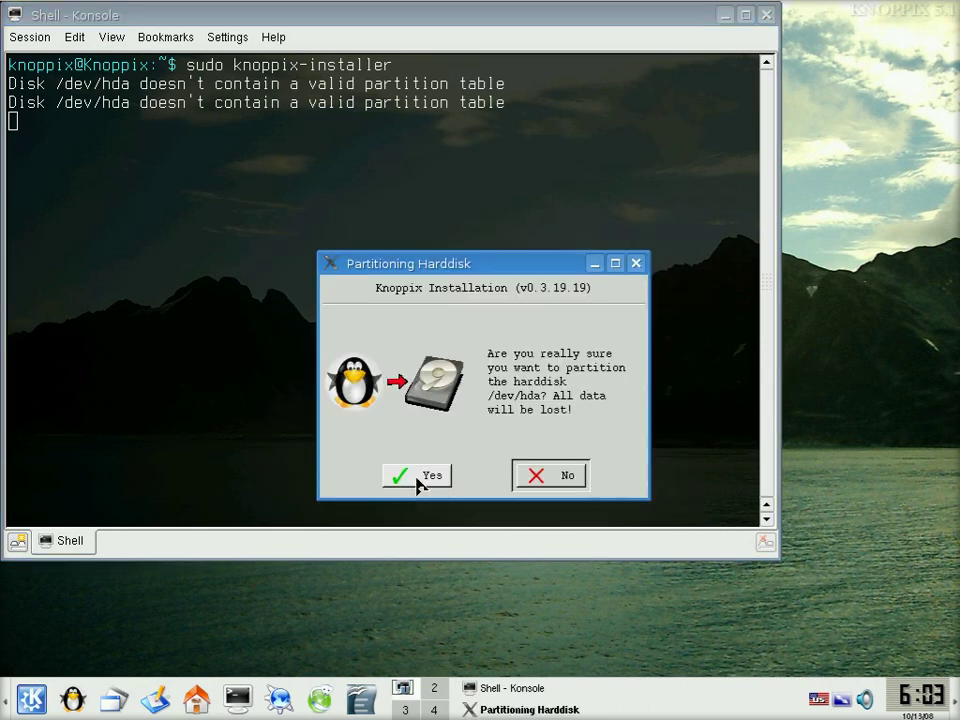
left_click(418, 480)
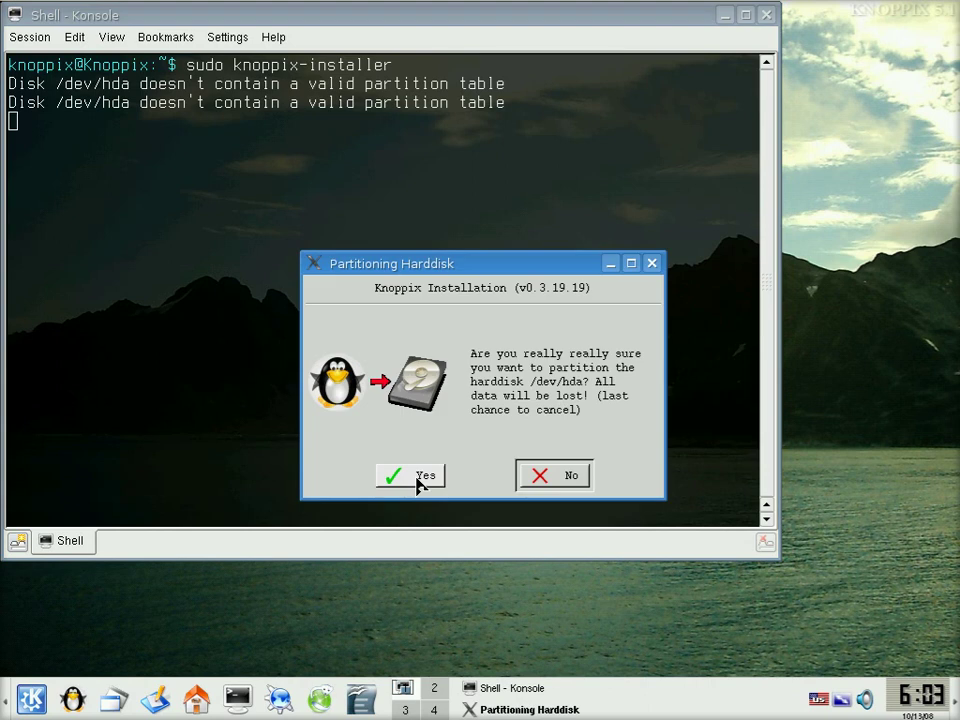
left_click(418, 478)
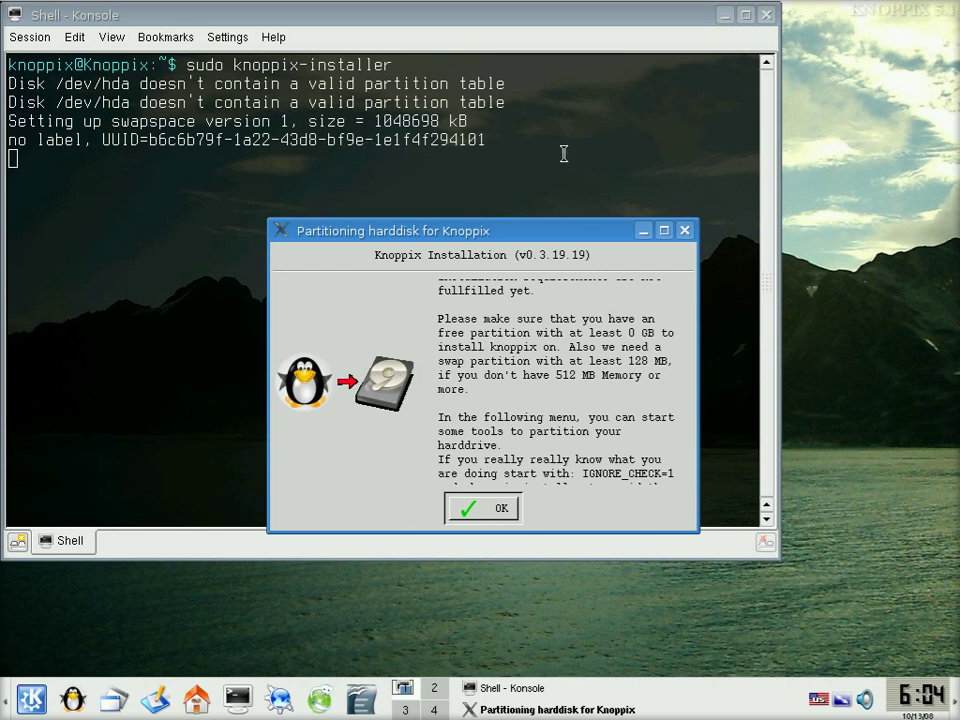
- Dismiss the repeated requirements notice and partition /dev/hda again with Template 1, accepting the data-loss confirmations
left_click(483, 509)
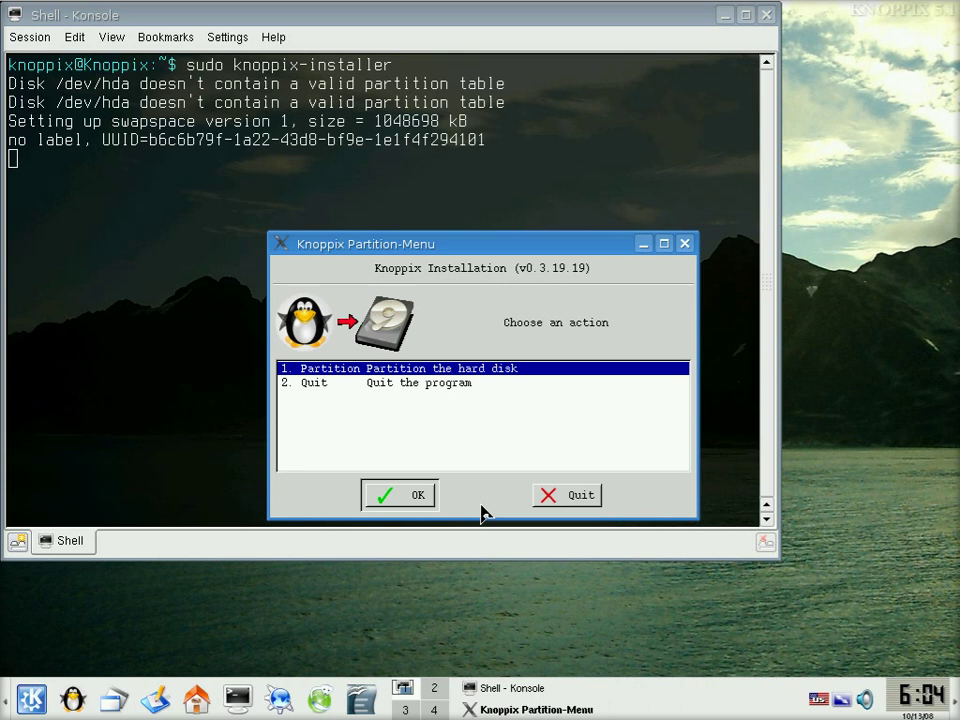
left_click(408, 497)
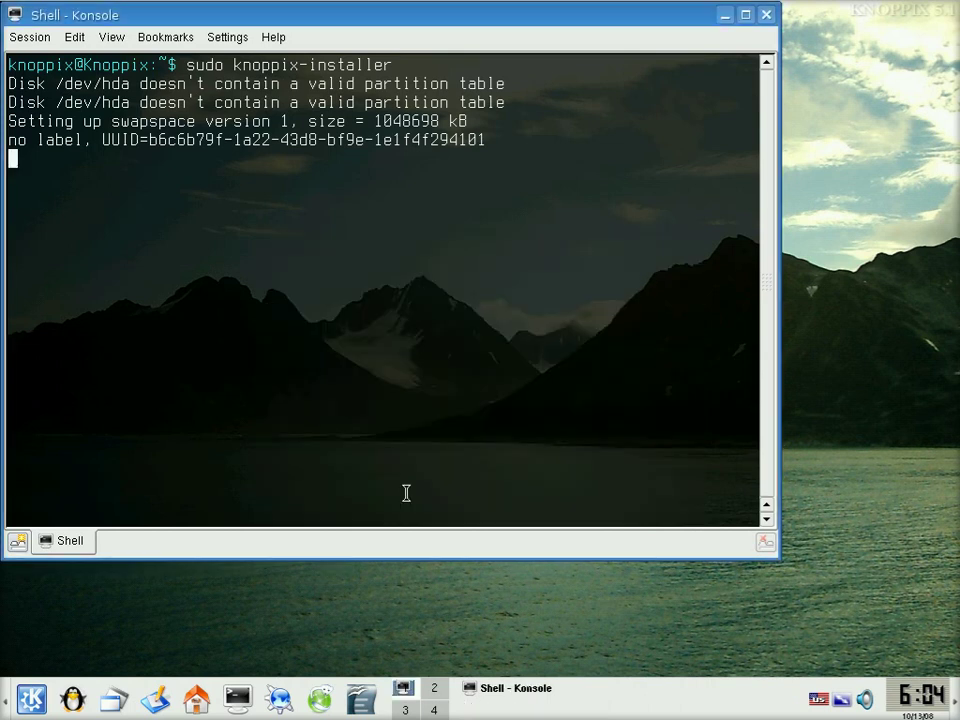
left_click(402, 520)
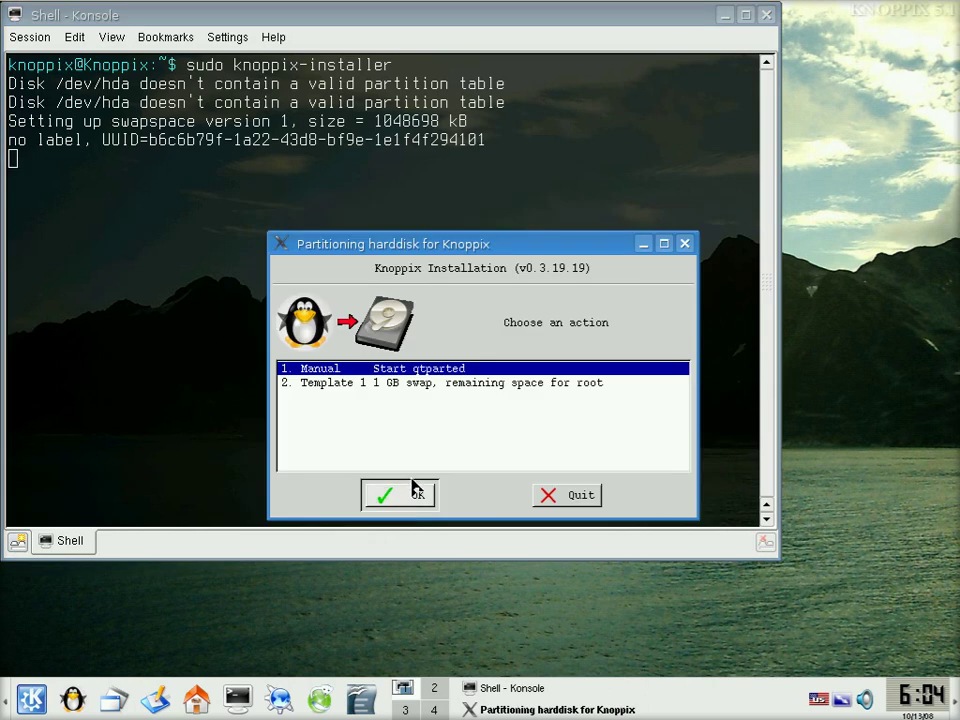
left_click(390, 383)
left_click(407, 497)
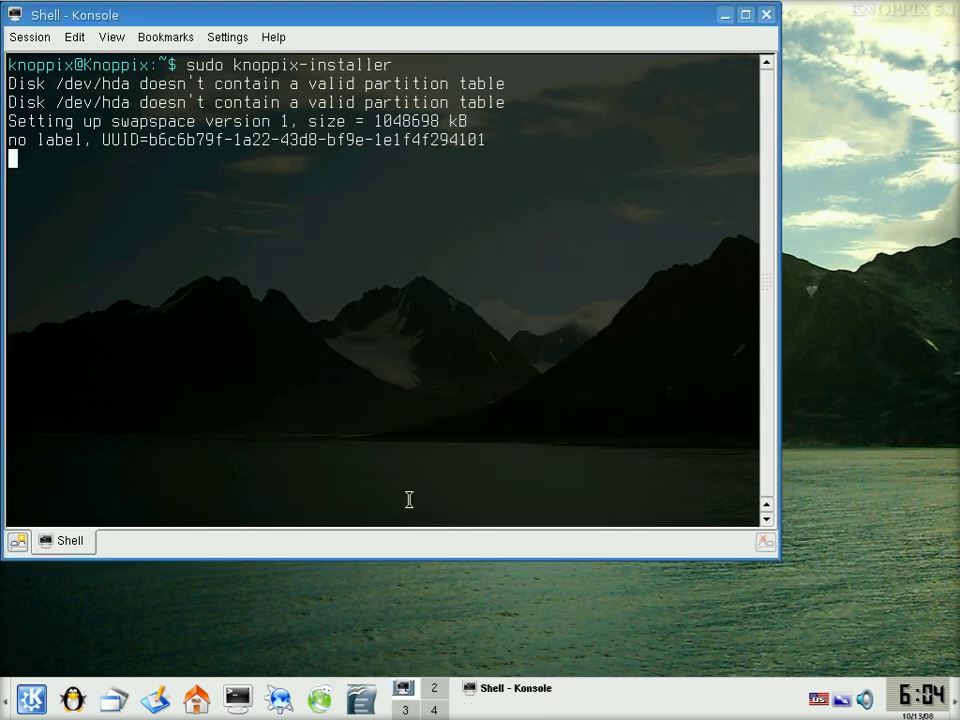
left_click(415, 478)
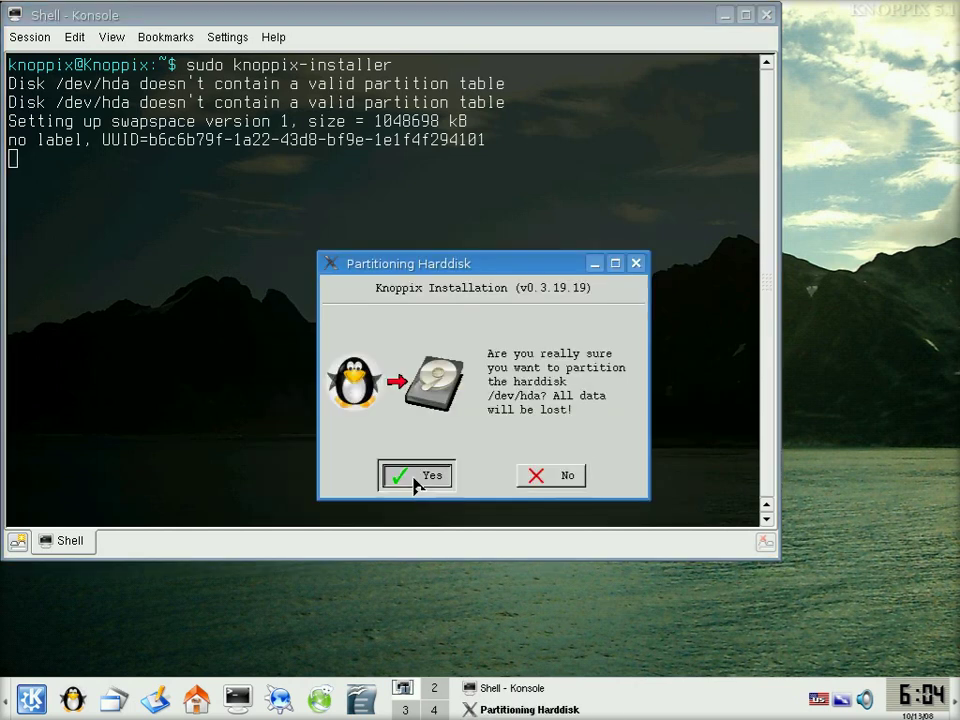
left_click(415, 478)
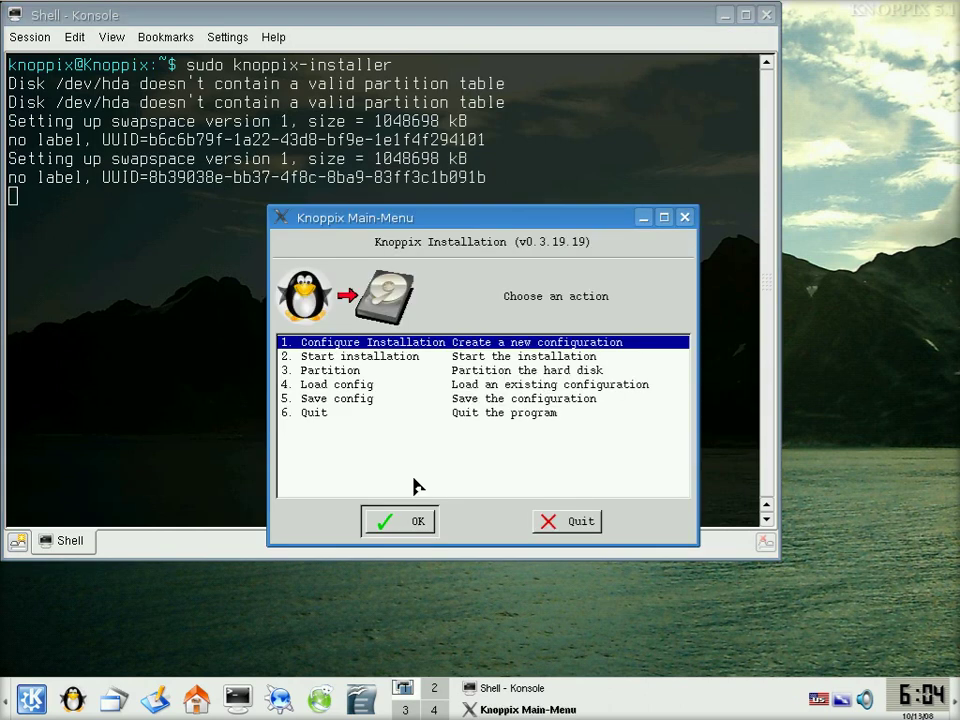
- Start the installation and choose the system type "knoppix: Knoppix system like from CD"
left_click(370, 357)
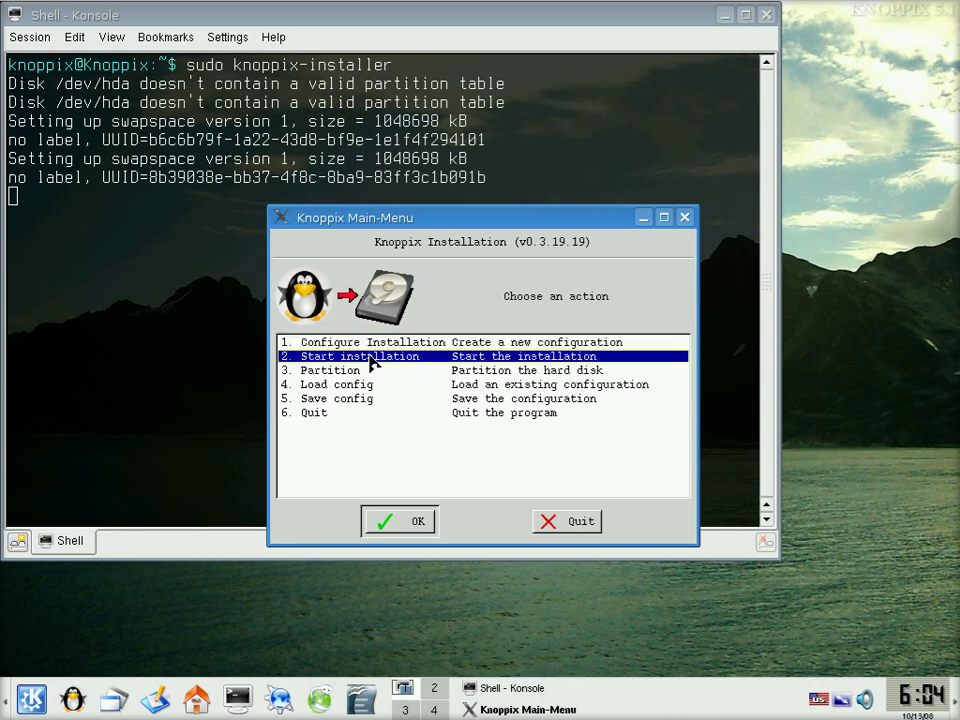
left_click(414, 528)
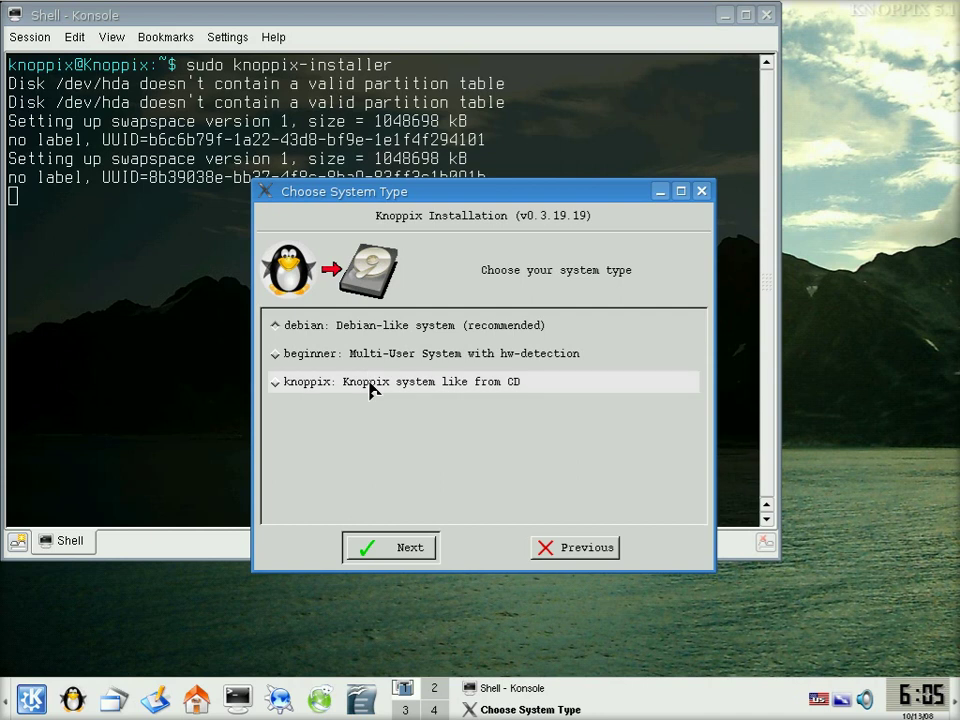
left_click(370, 388)
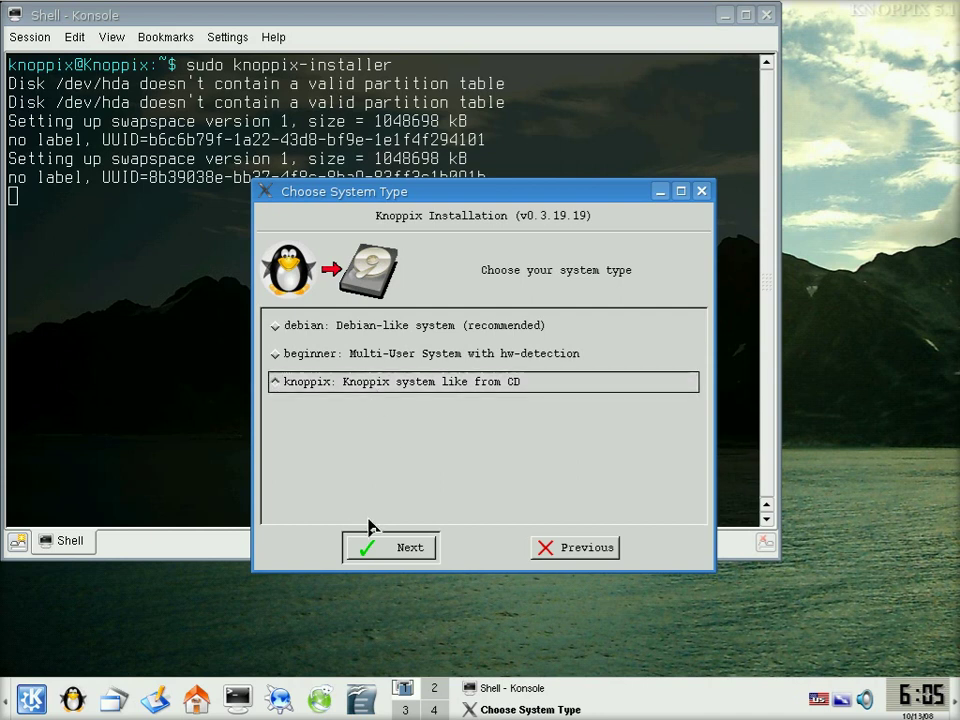
left_click(385, 557)
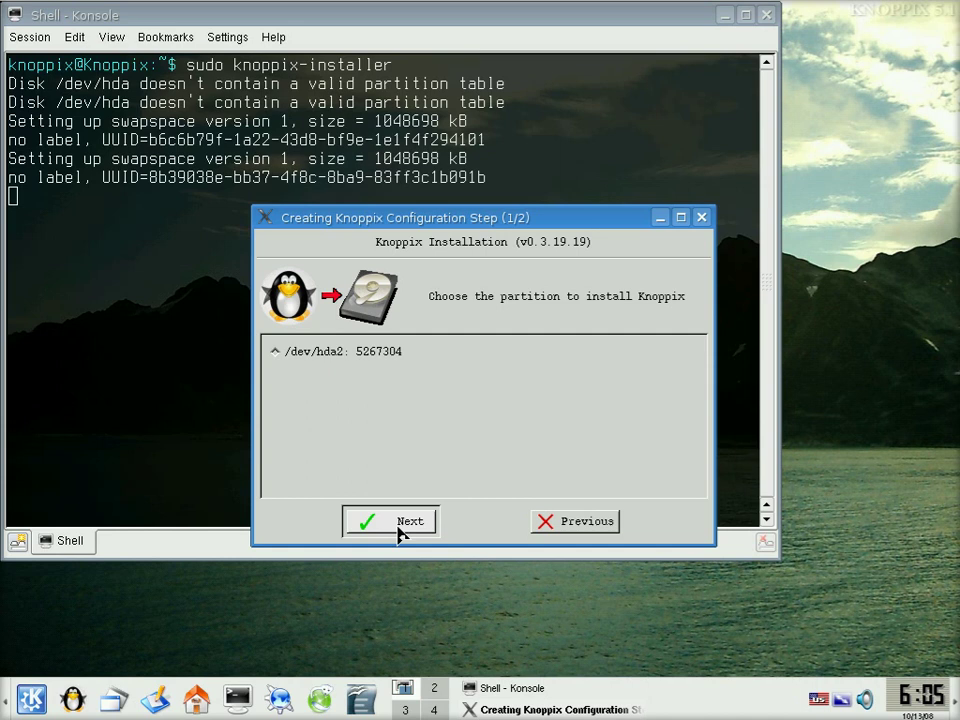
- Install Knoppix on /dev/hda2 with the GRUB boot loader in the master boot record, accepting the summarized parameters
left_click(400, 532)
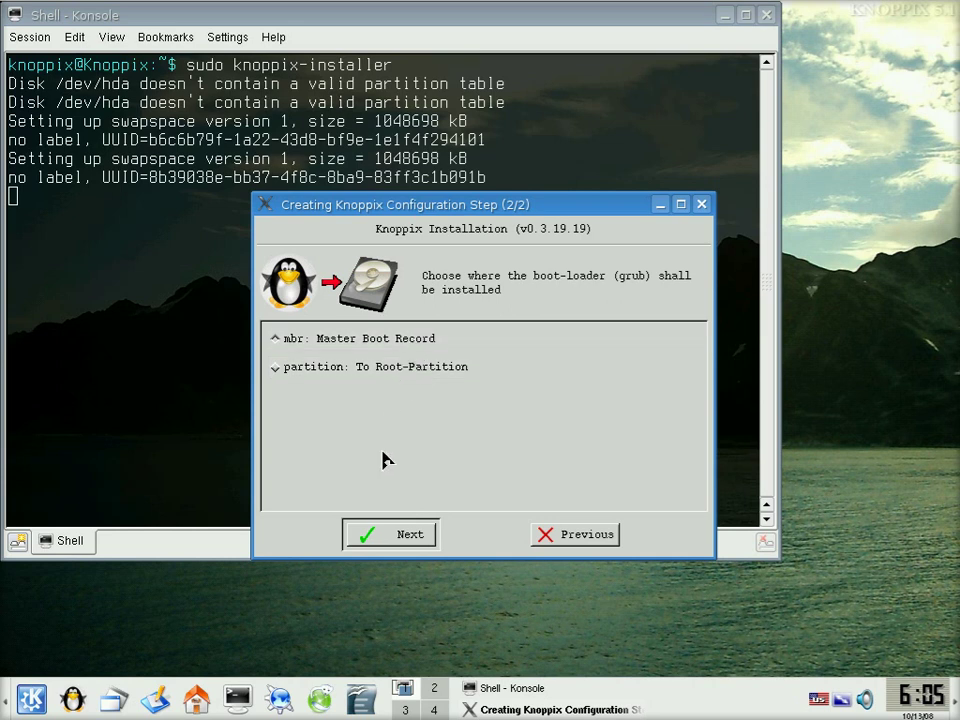
left_click(390, 537)
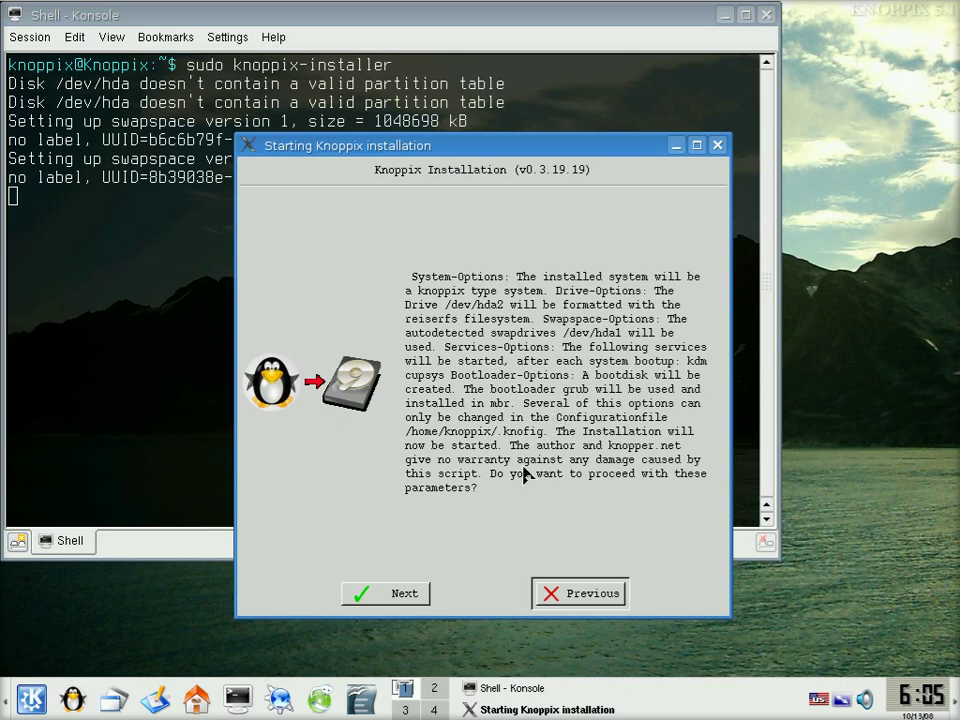
left_click(398, 594)
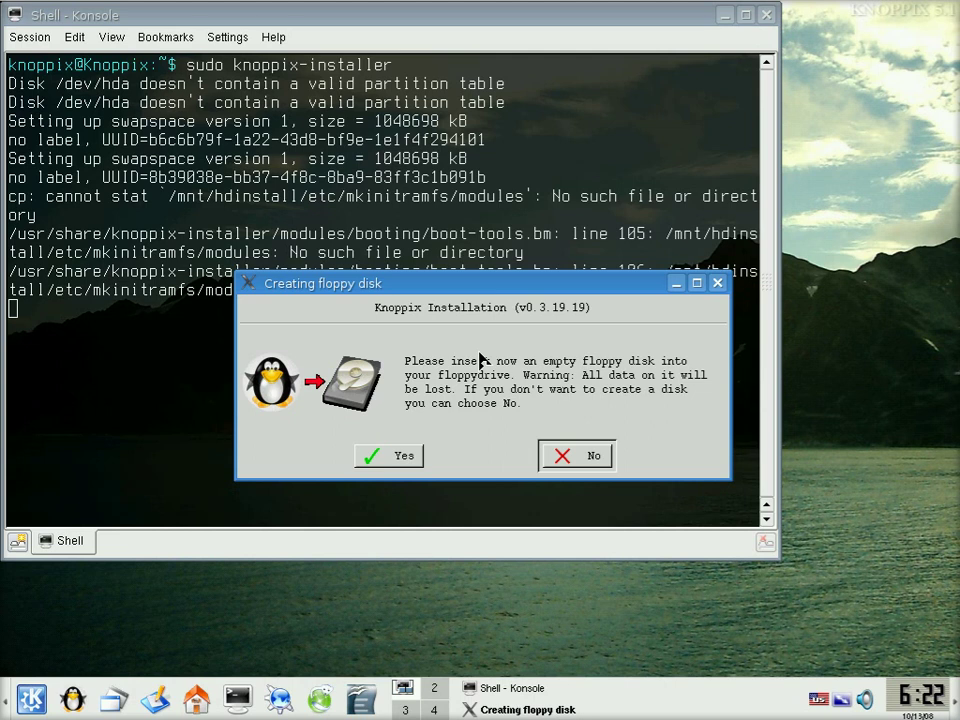
- Decline creating the floppy boot disk and close the terminal window
left_click(600, 456)
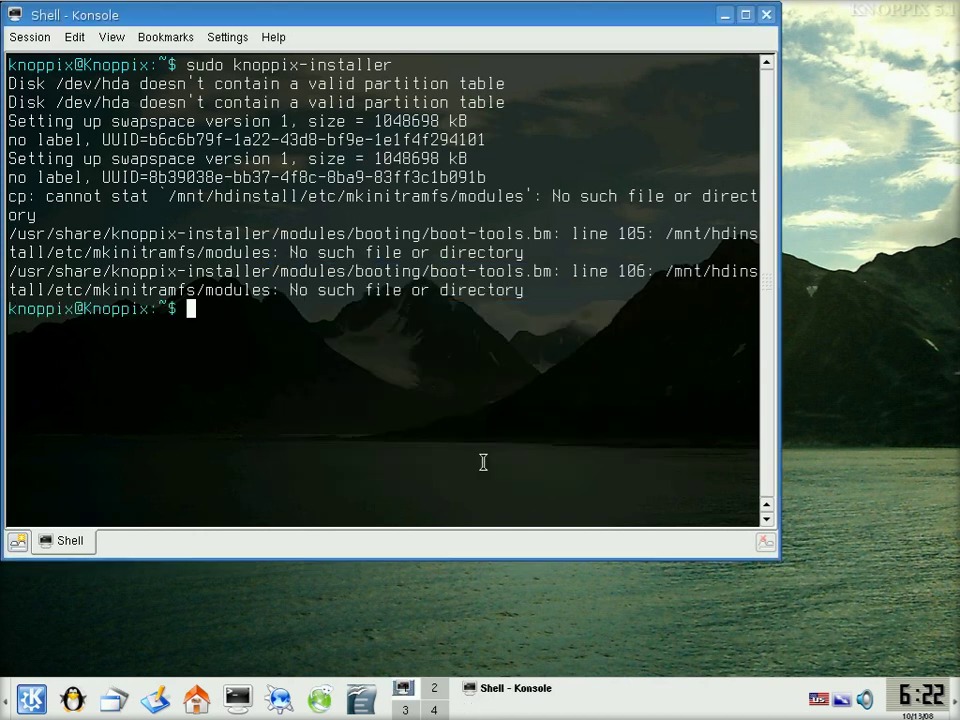
left_click(767, 15)
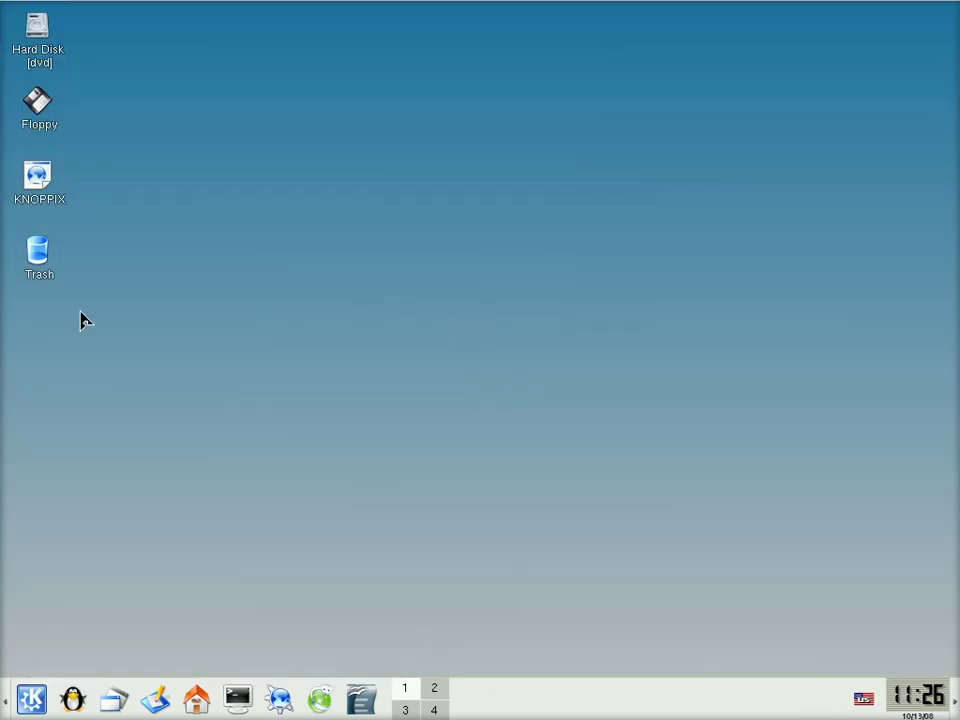
- Open Hard Disk [dvd] from the desktop and launch the GIMP Image Editor
left_click(35, 47)
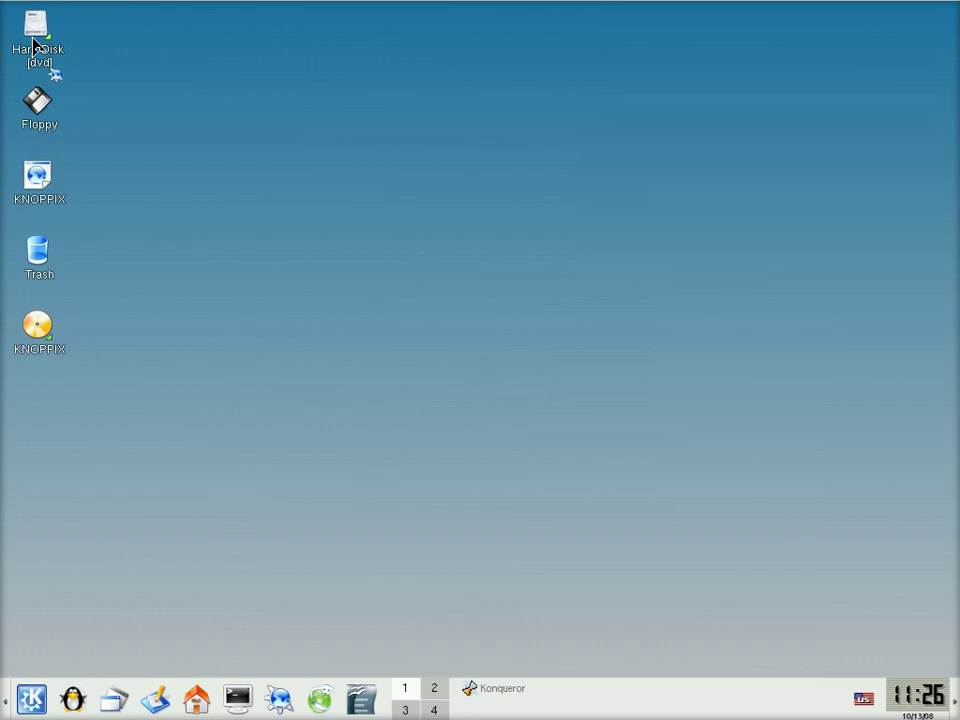
left_click(30, 703)
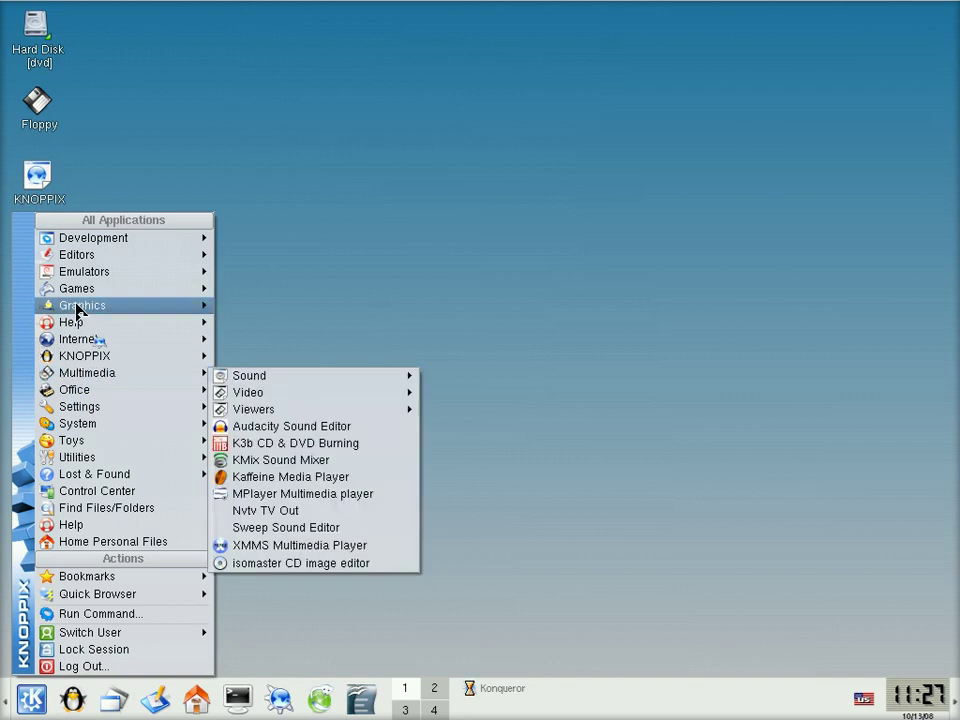
mouse_move(77, 311)
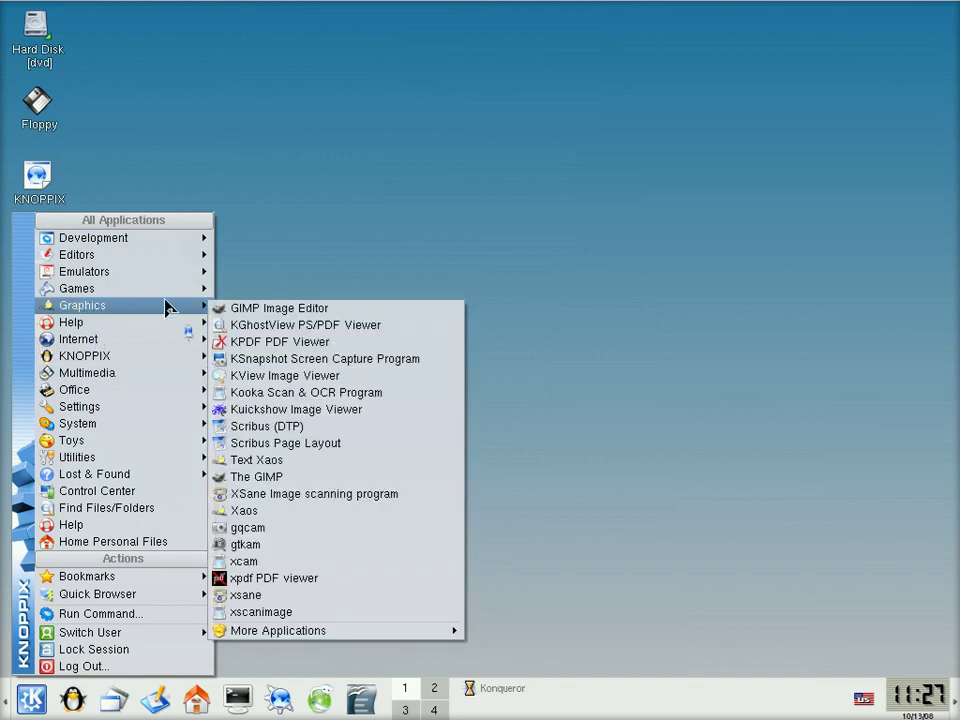
left_click(236, 308)
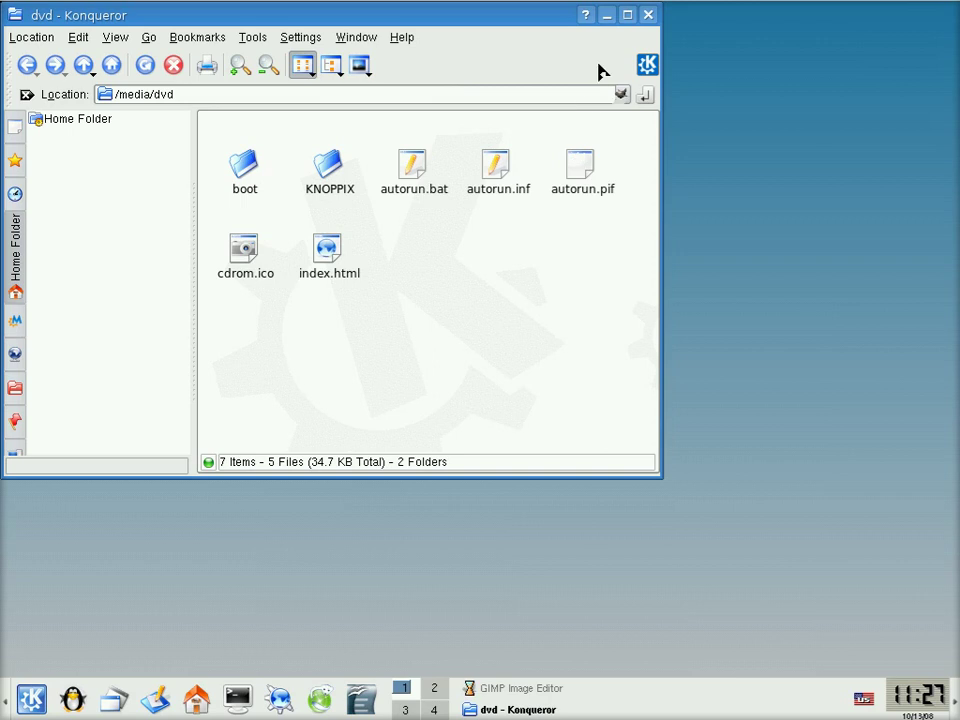
- Close the dvd file manager window and the GIMP Tip of the Day
left_click(649, 16)
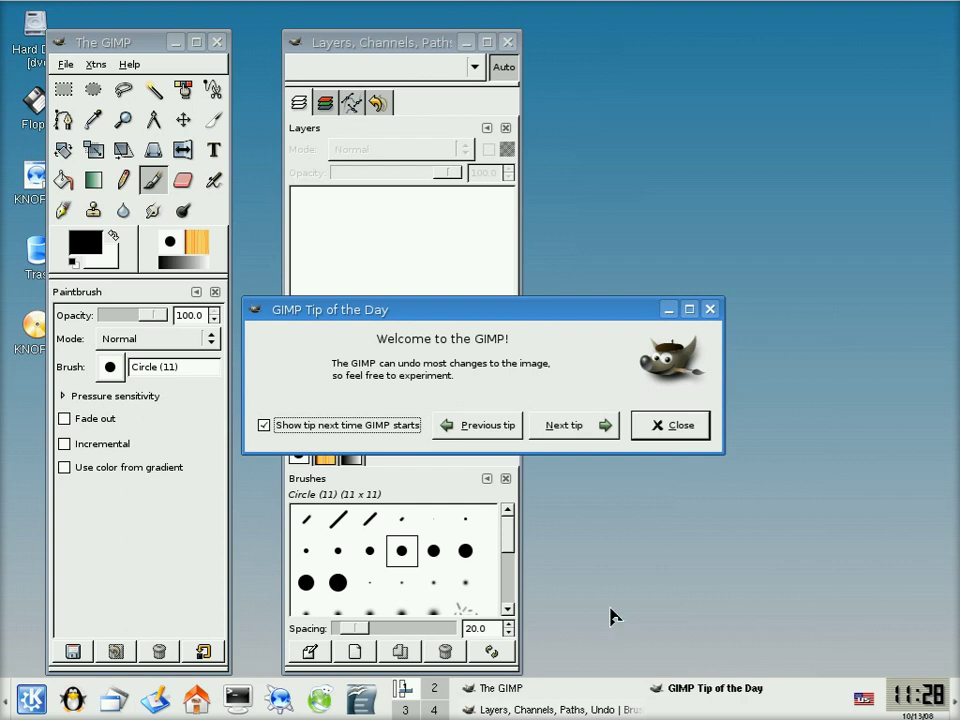
left_click(659, 425)
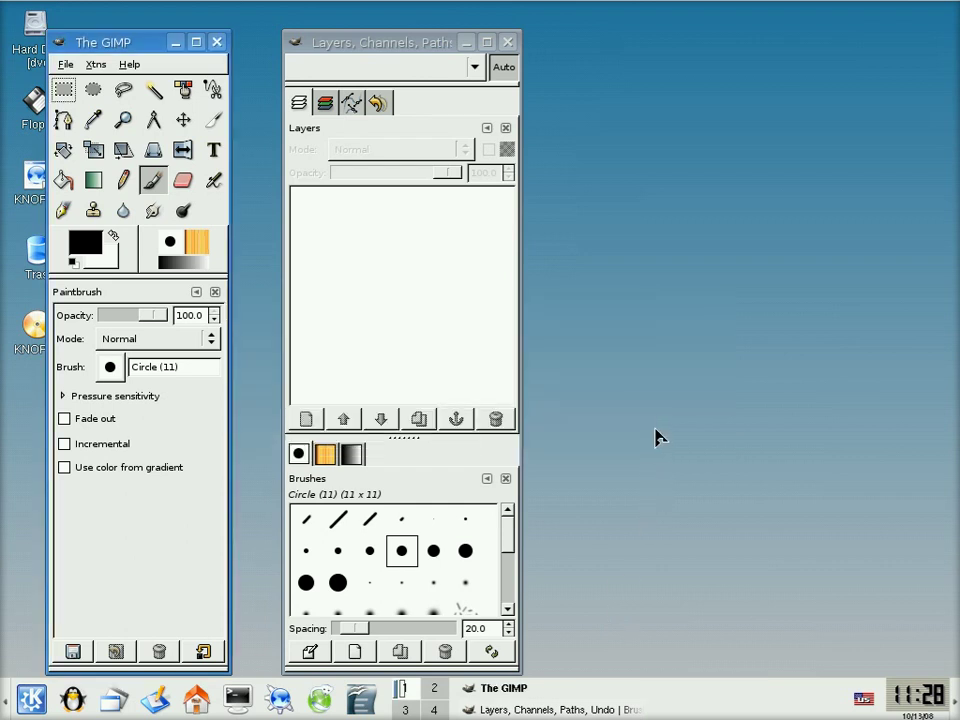
- Close the Layers, Channels, Paths window with all its tabs, and quit the GIMP
left_click(513, 65)
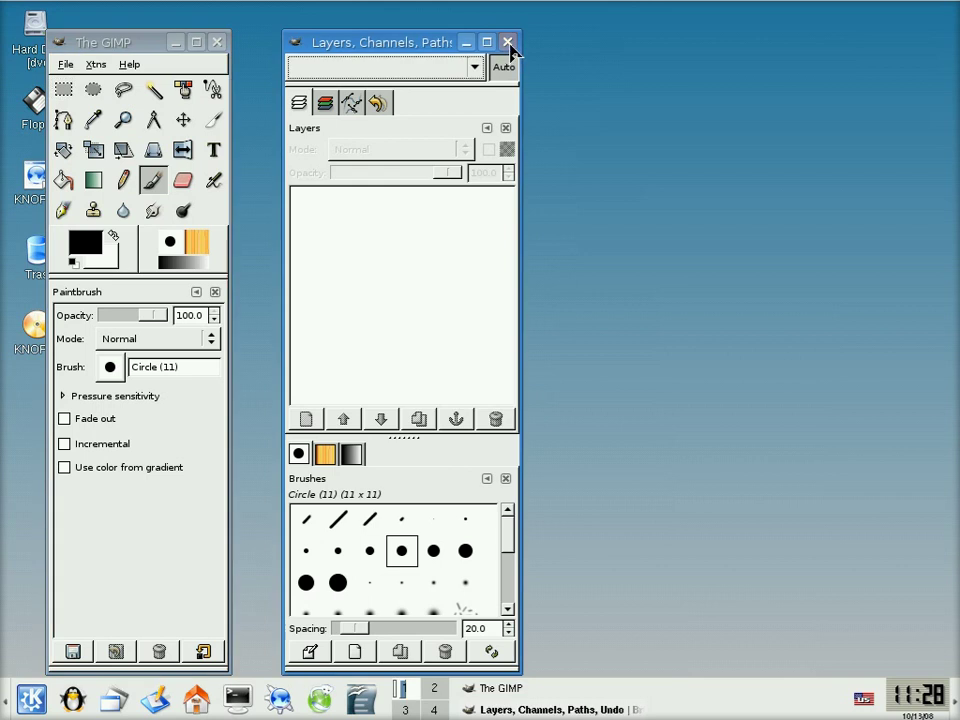
left_click(509, 42)
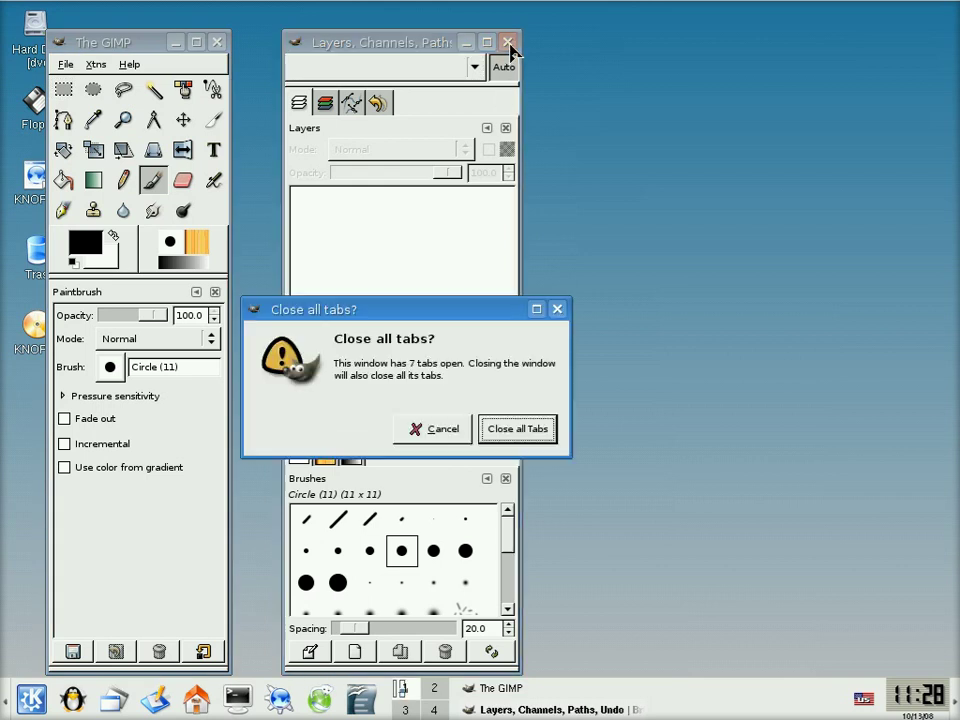
left_click(493, 429)
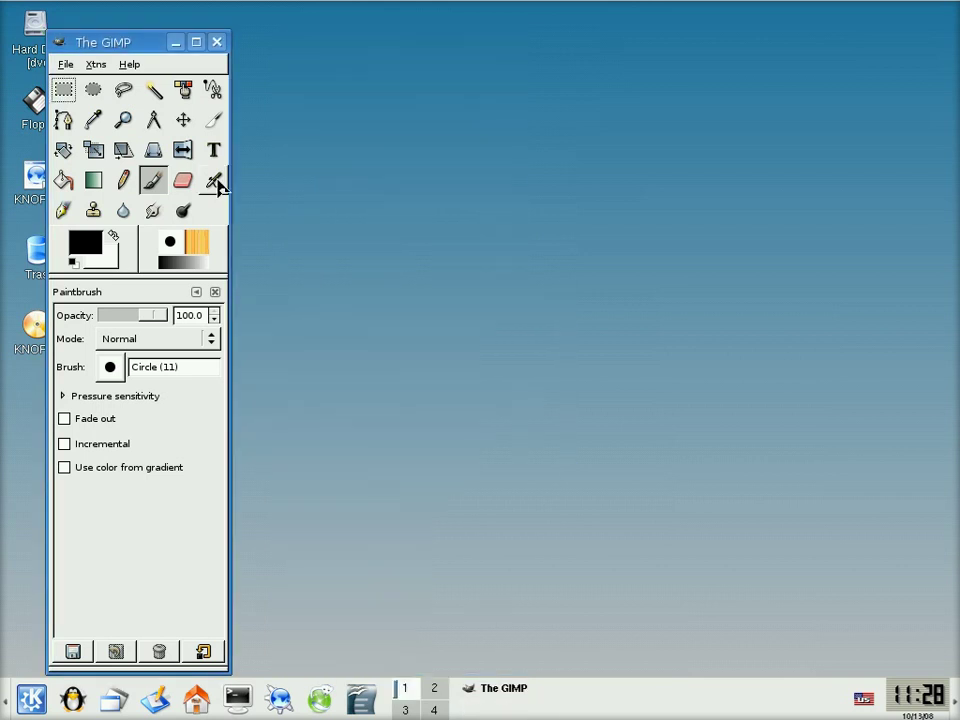
left_click(217, 44)
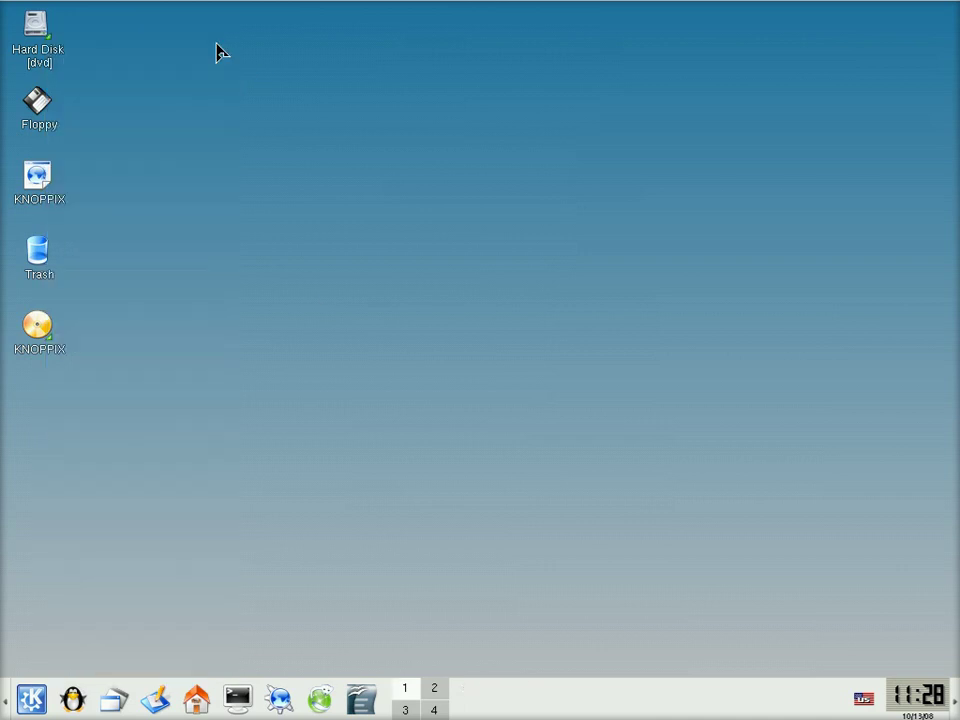
- Launch the Iceweasel web browser and search Google for bbccc
left_click(320, 702)
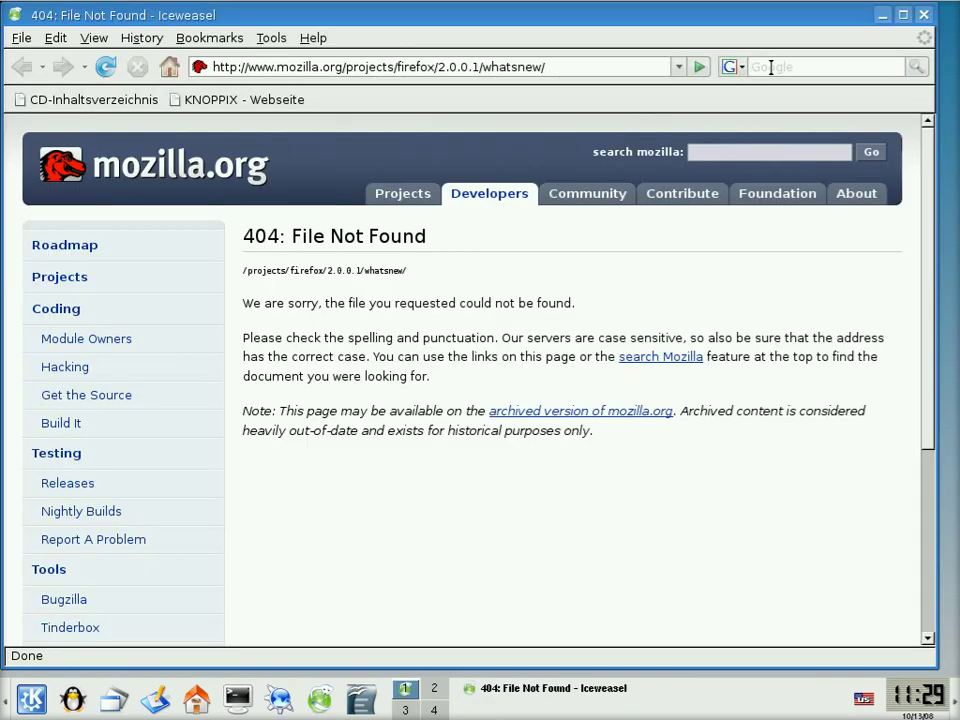
right_click(773, 72)
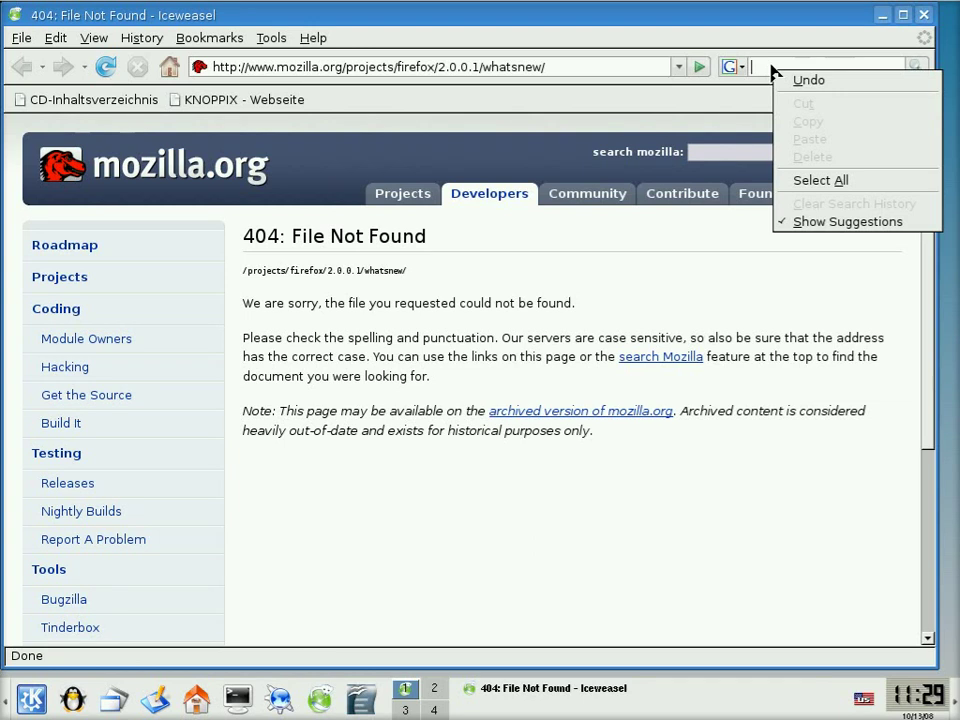
left_click(771, 66)
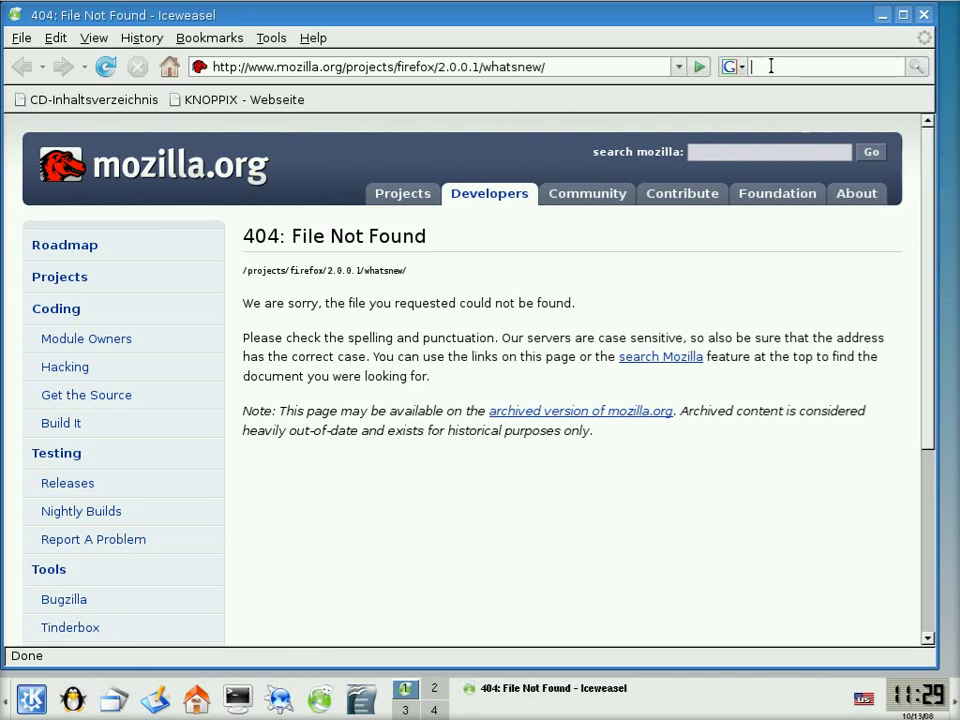
type("bbccc")
key("Return")
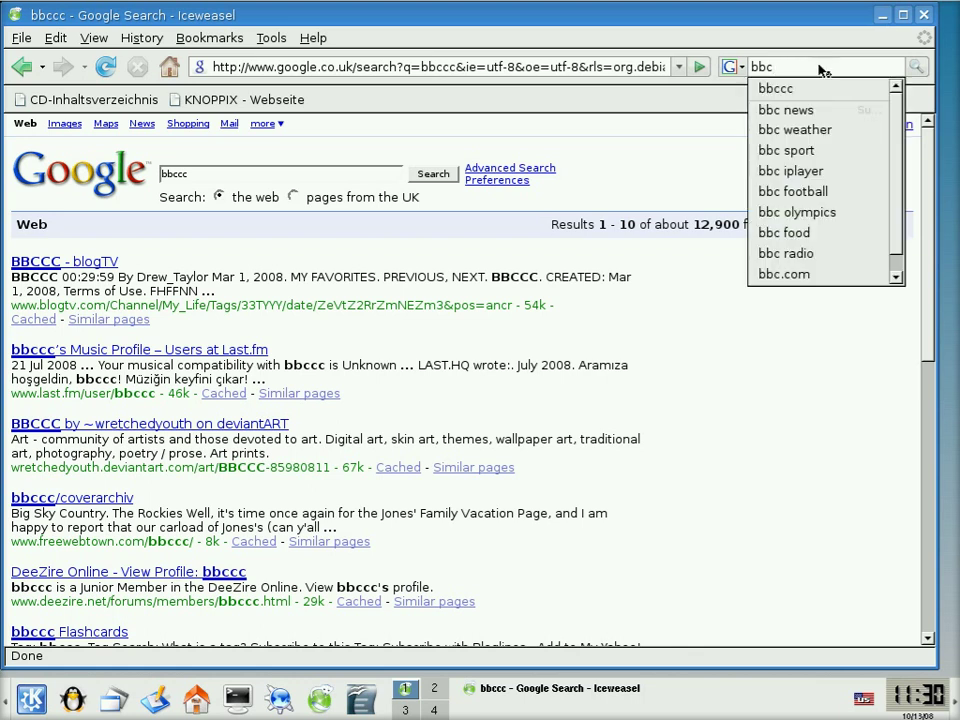
- Search Google for bbc and open the BBC - Homepage result, closing the browser after viewing it
key("Return")
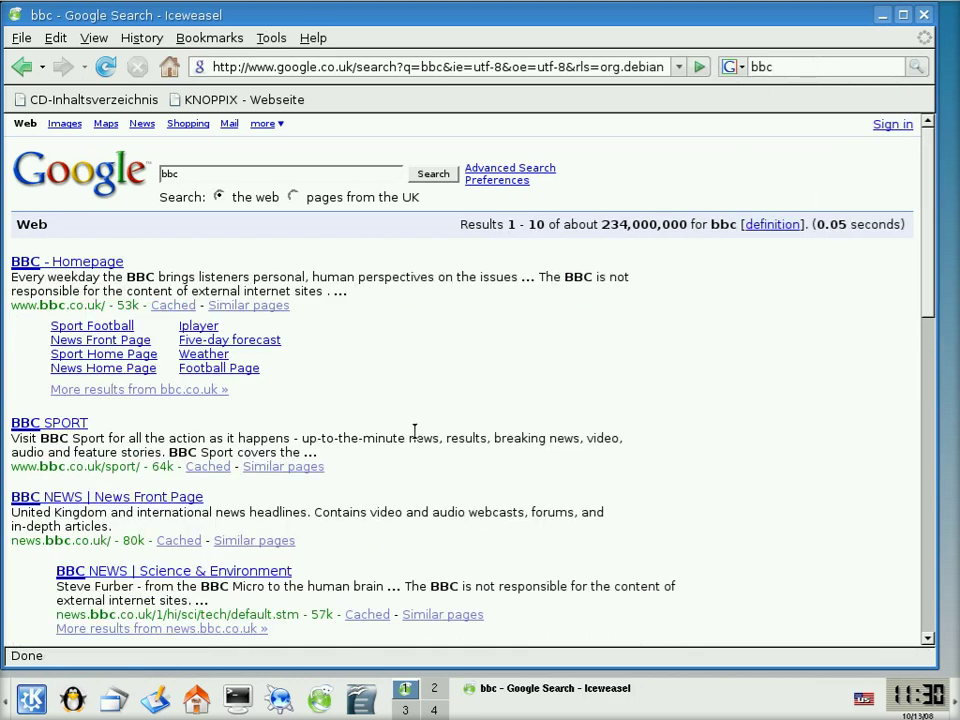
left_click(106, 264)
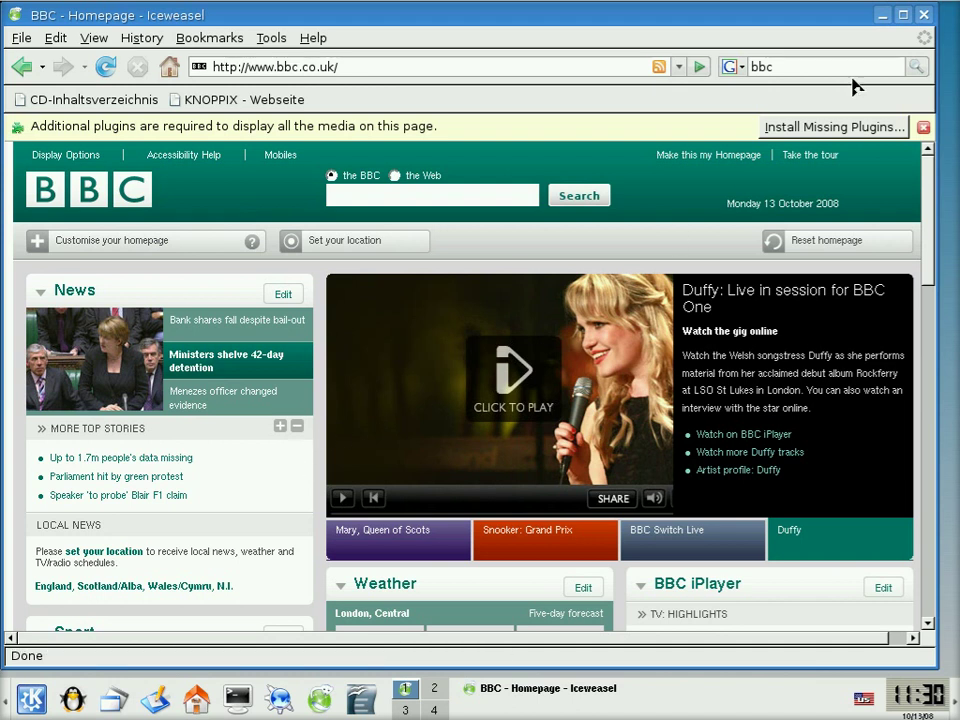
left_click(922, 14)
- Look through the installed application categories, such as KNOPPIX, Utilities and System
left_click(29, 695)
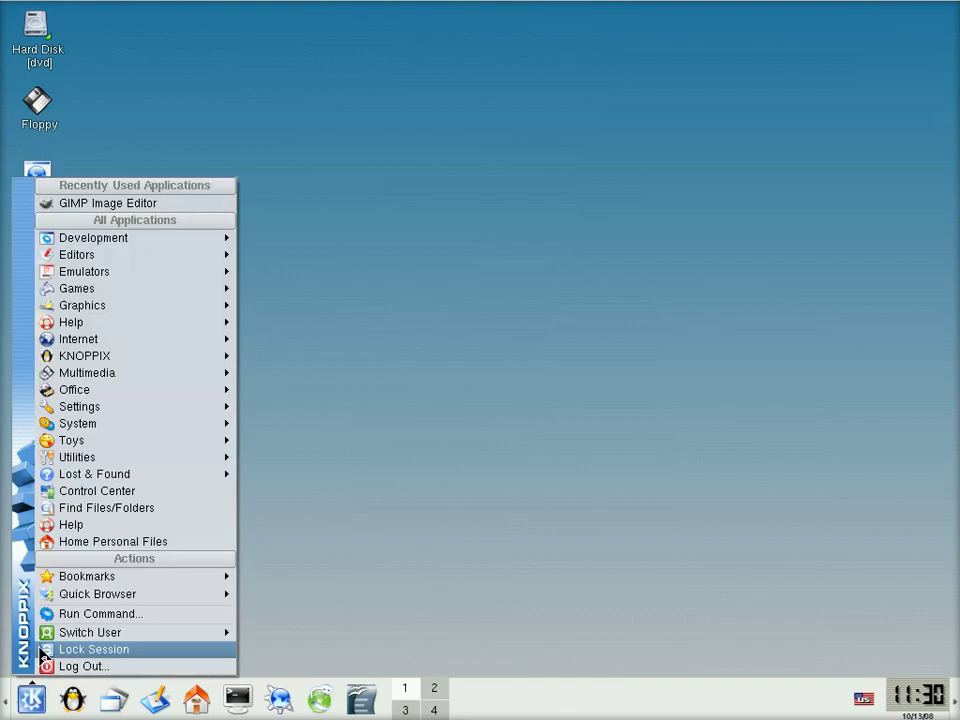
mouse_move(77, 352)
mouse_move(120, 390)
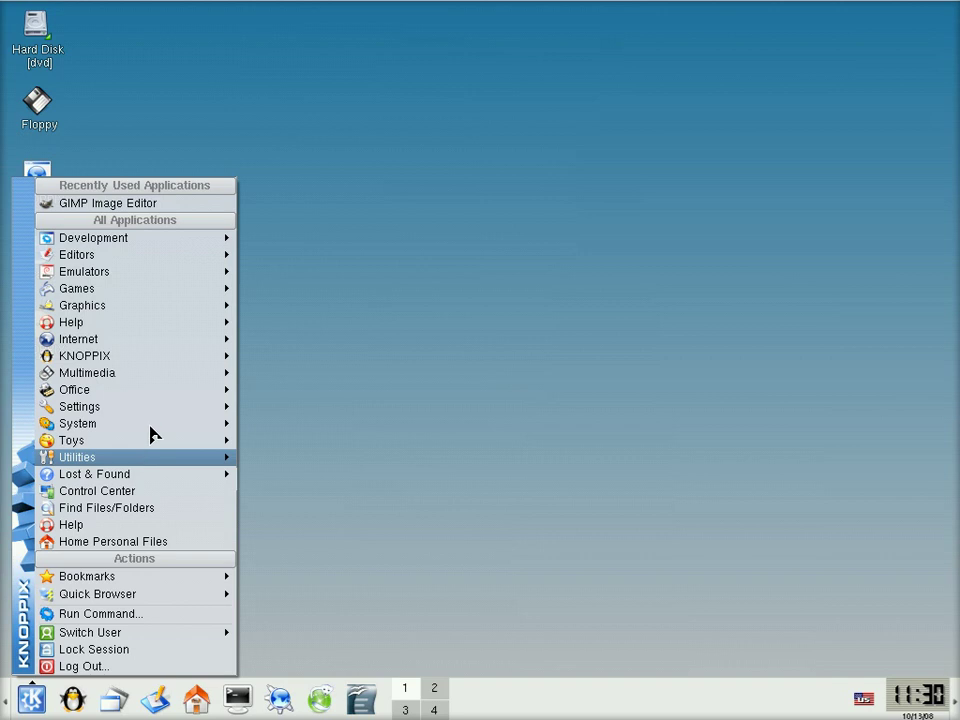
mouse_move(152, 440)
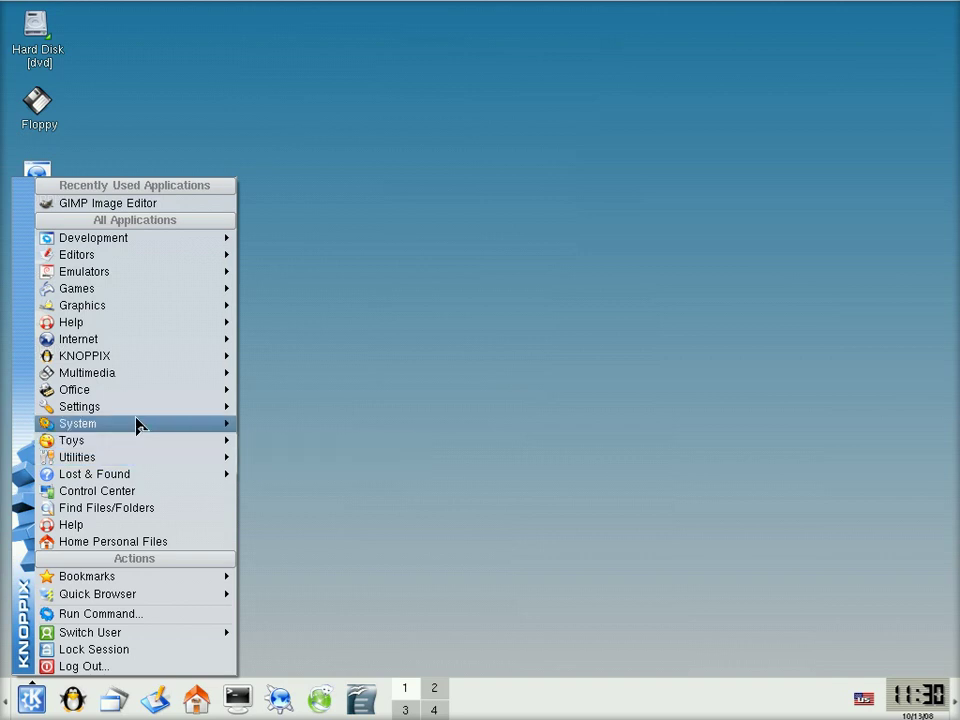